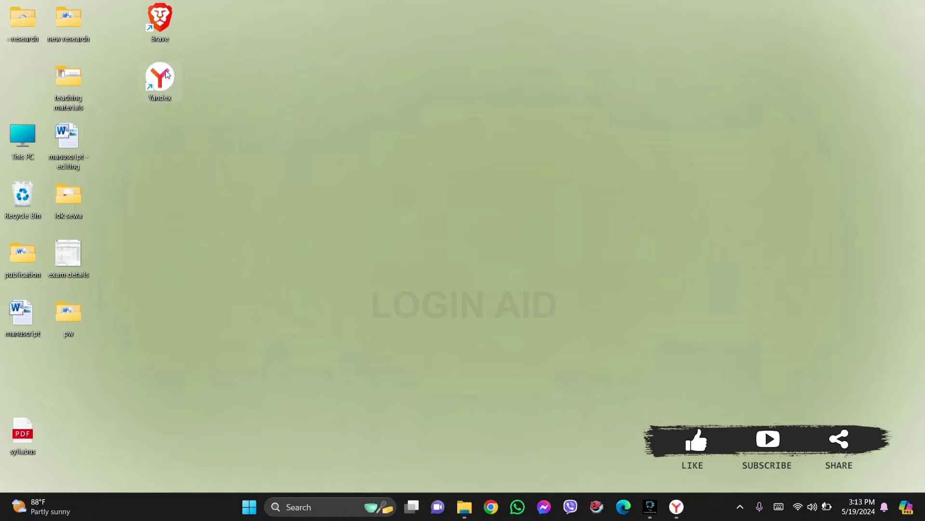
Step: Launch Yandex Browser and bring up the Passwords and cards page from the toolbar
{"action": "double_click", "coordinate": [158, 87]}
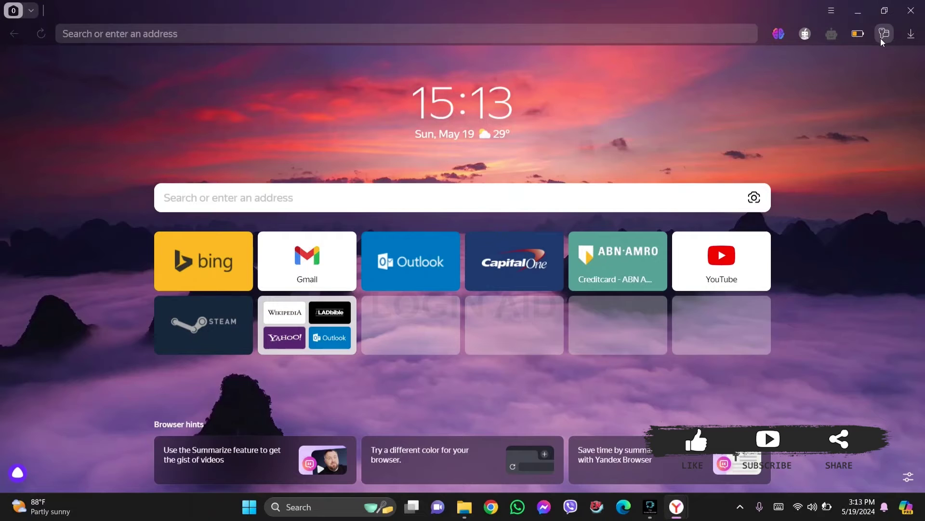
{"action": "left_click", "coordinate": [881, 38]}
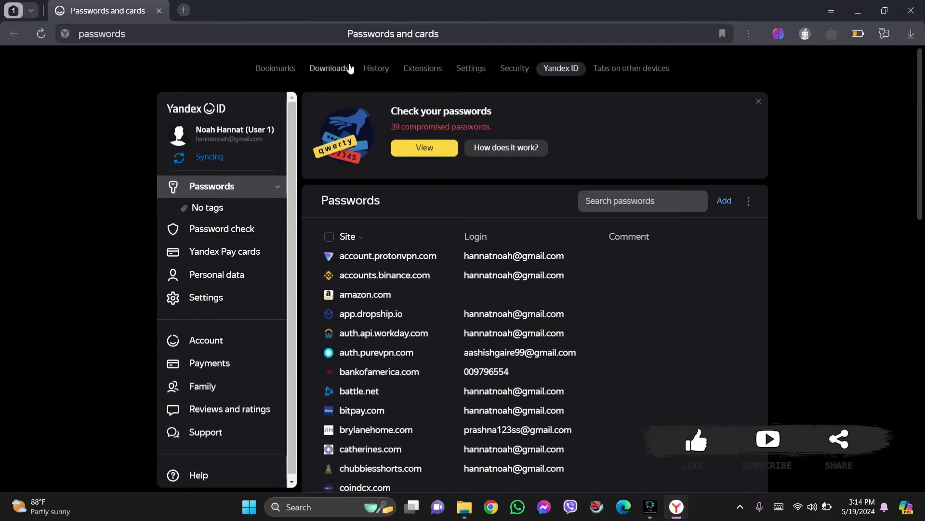
Step: On the browser's Extensions page, switch on Antishock and start installing Adguard
{"action": "left_click", "coordinate": [423, 69]}
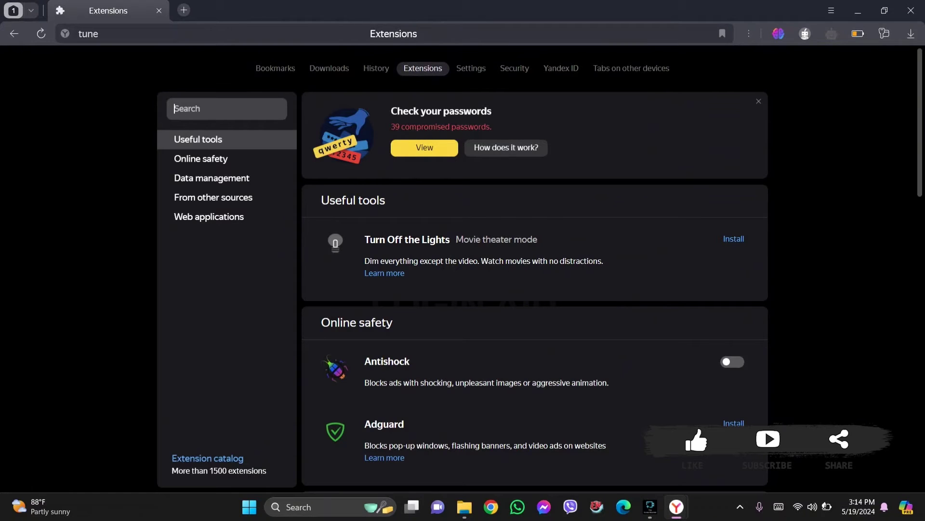
{"action": "left_click", "coordinate": [920, 105]}
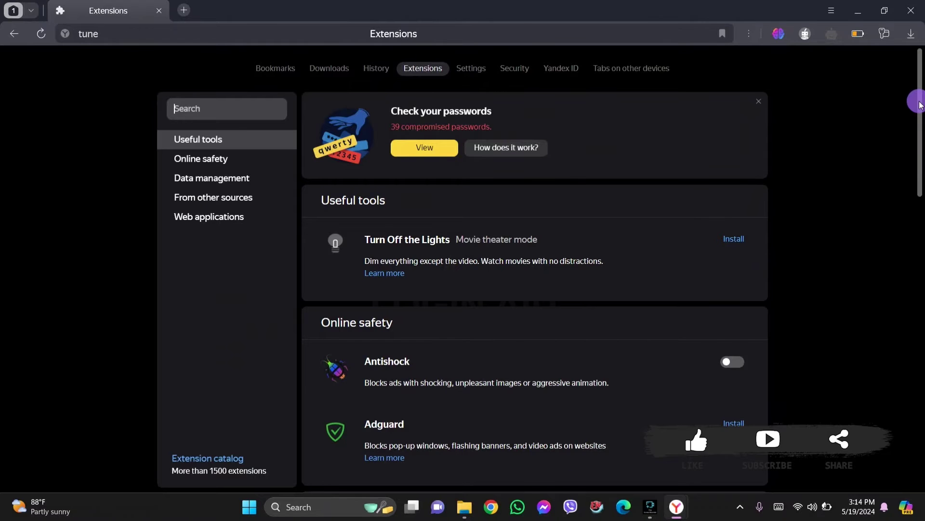
{"action": "left_click_drag", "start_coordinate": [919, 105], "coordinate": [911, 140]}
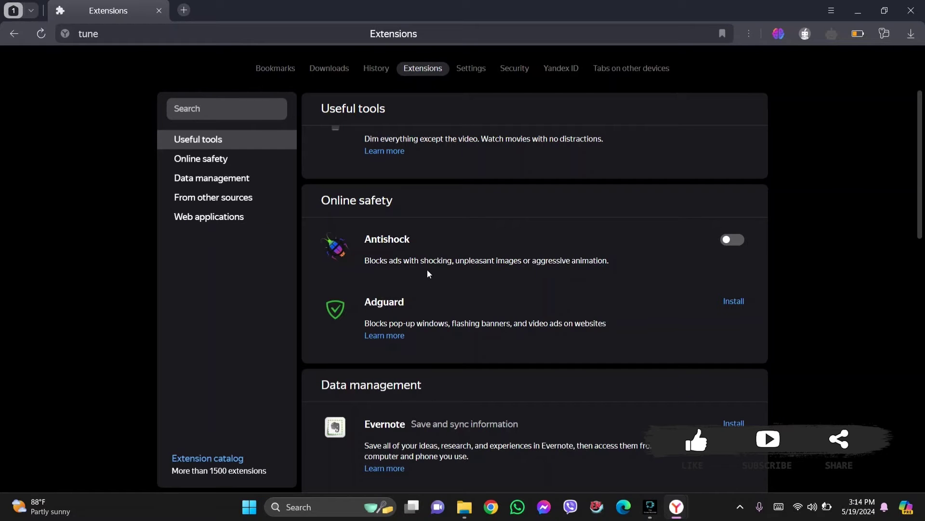
{"action": "left_click", "coordinate": [735, 241]}
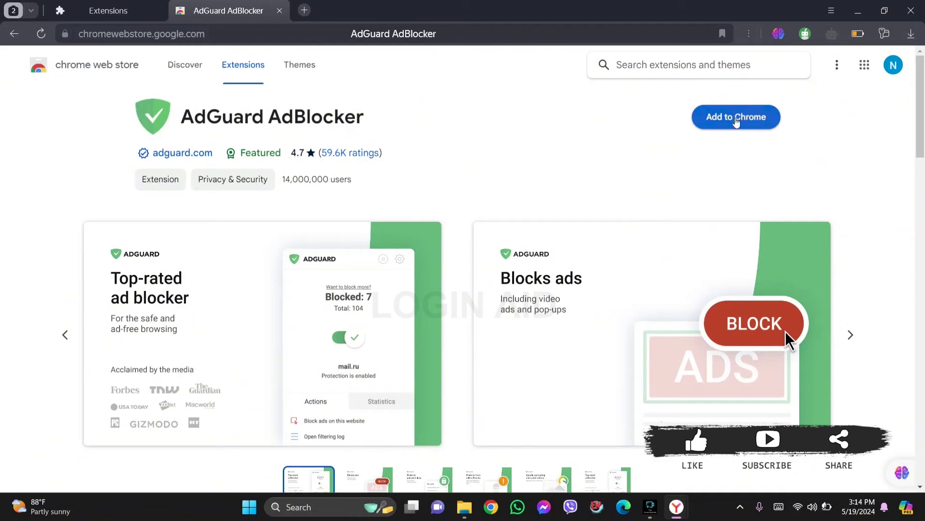
Step: Add AdGuard AdBlocker from the Chrome Web Store and confirm the extension install
{"action": "left_click", "coordinate": [754, 116]}
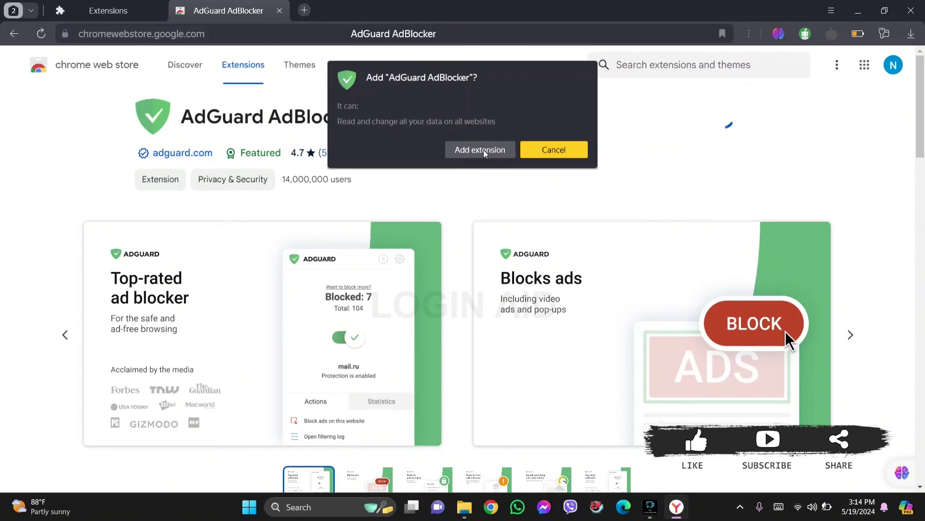
{"action": "left_click", "coordinate": [497, 150]}
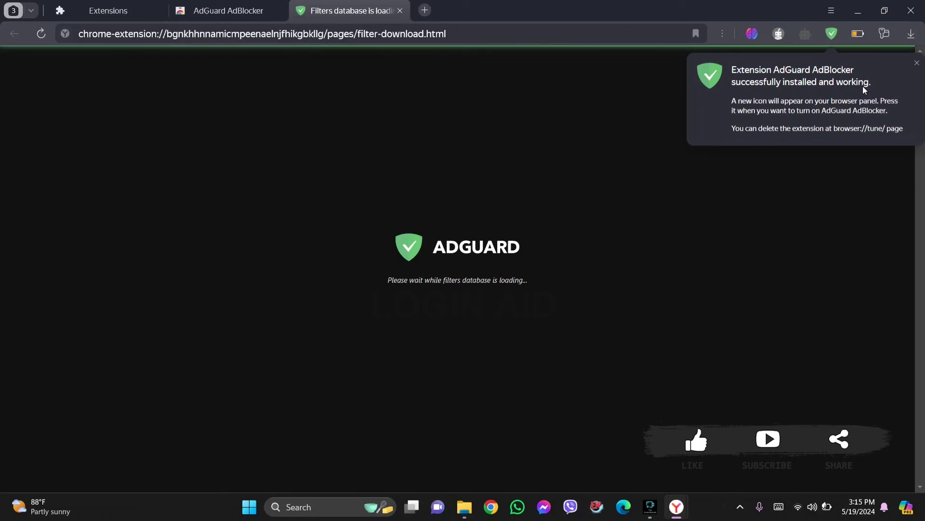
Step: Dismiss the install notice and continue AdGuard setup with just the extension
{"action": "left_click", "coordinate": [916, 64]}
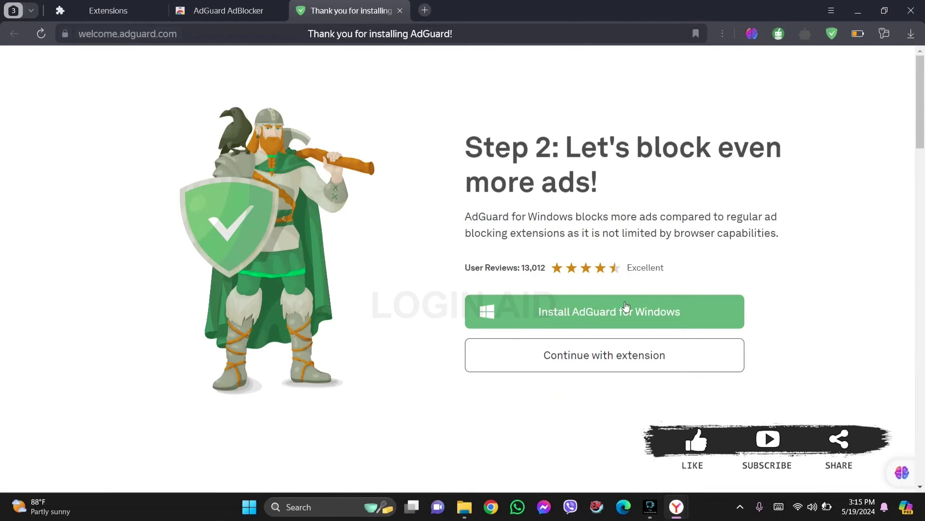
{"action": "left_click", "coordinate": [600, 366]}
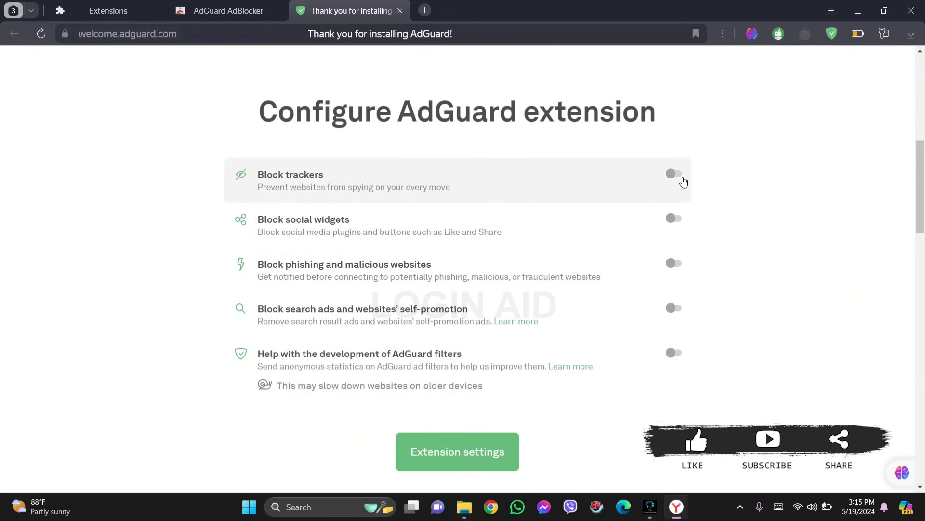
Step: Enable blocking of trackers, social widgets, phishing sites and search ads
{"action": "left_click", "coordinate": [676, 177]}
{"action": "left_click", "coordinate": [680, 219]}
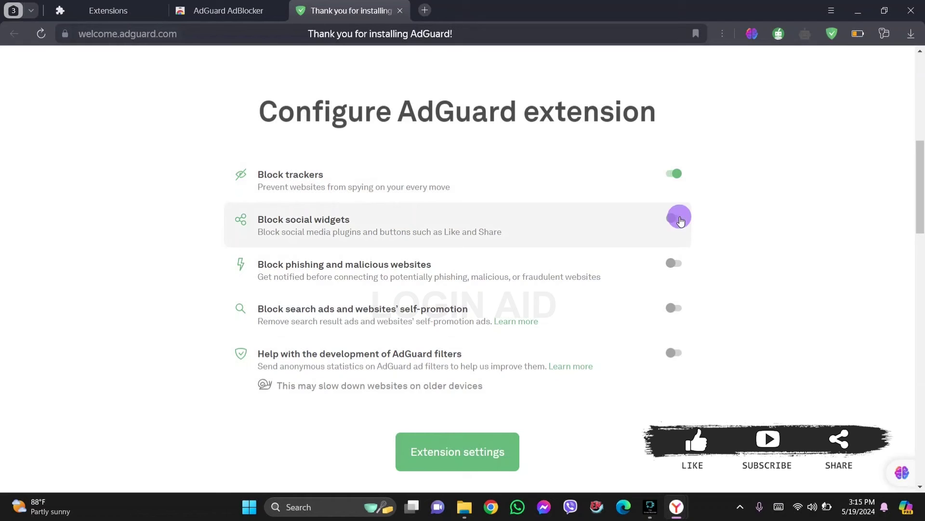
{"action": "left_click", "coordinate": [674, 263]}
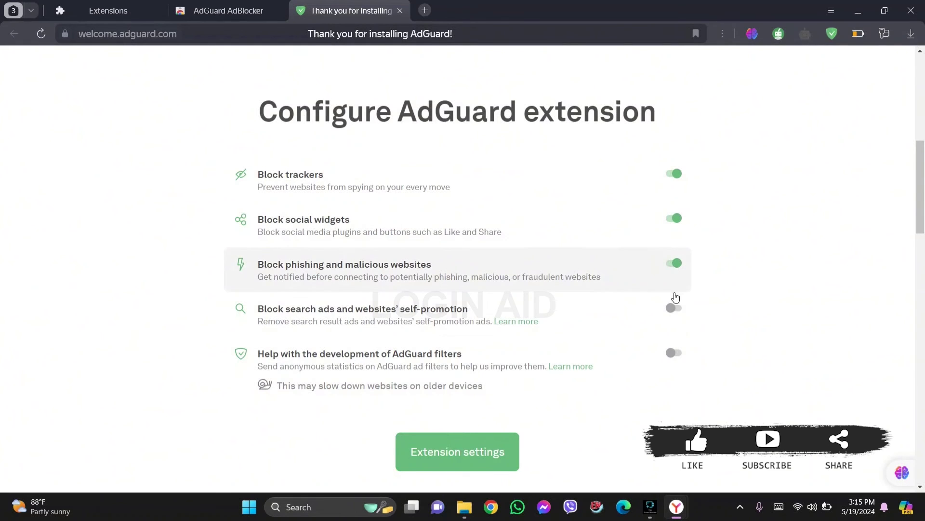
{"action": "left_click", "coordinate": [675, 307]}
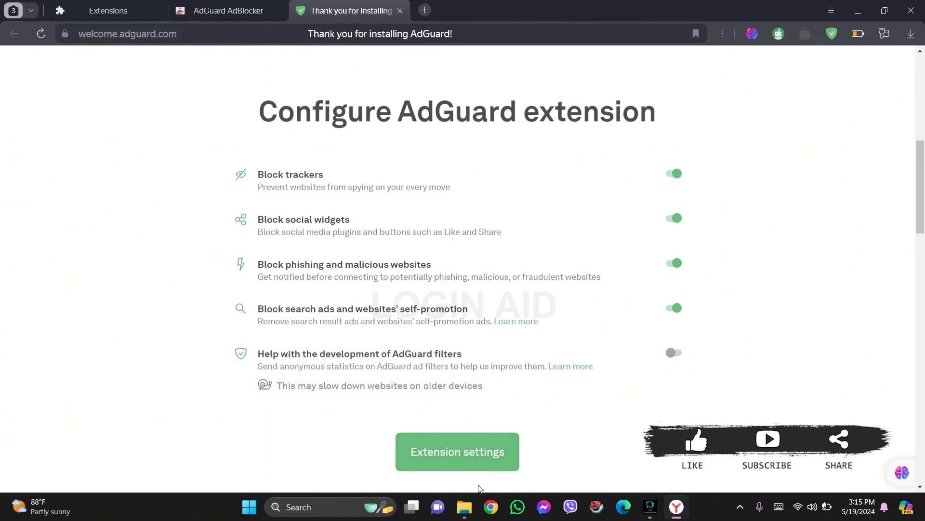
Step: Open AdGuard's extension settings tab, then return to the browser's Extensions tab
{"action": "left_click", "coordinate": [470, 458]}
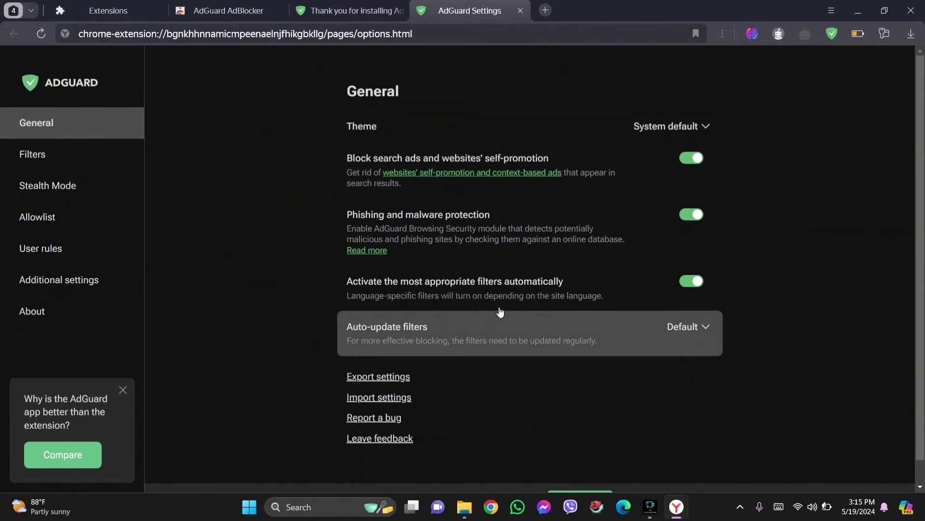
{"action": "left_click", "coordinate": [108, 10]}
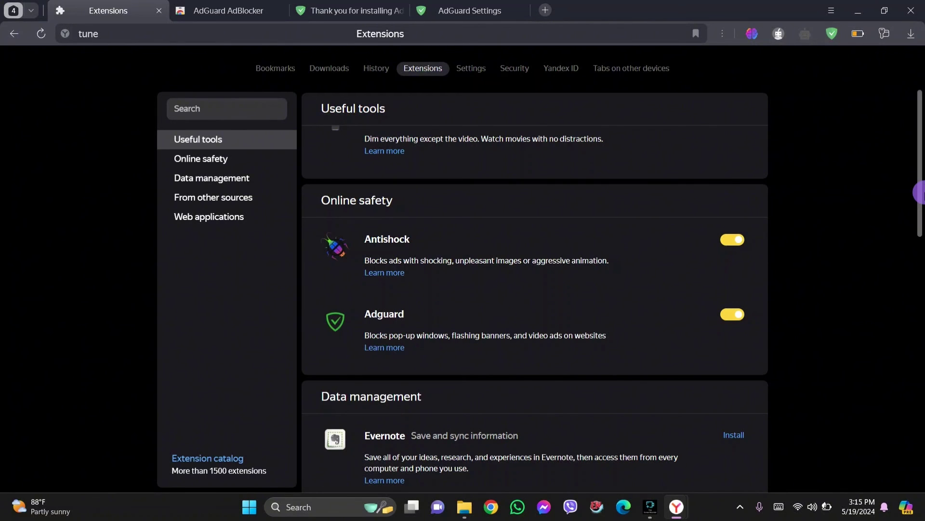
{"action": "left_click_drag", "start_coordinate": [919, 194], "coordinate": [919, 191]}
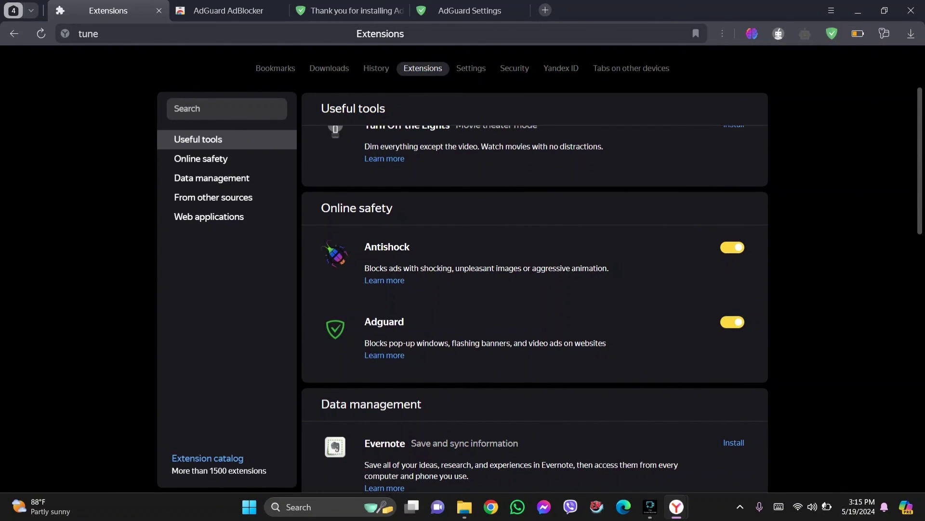